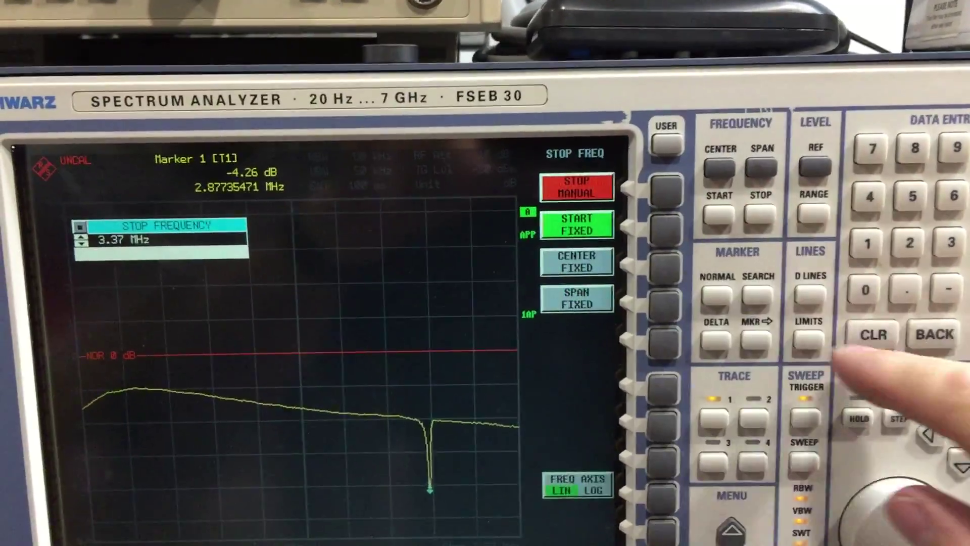
text(15)
key(Return)
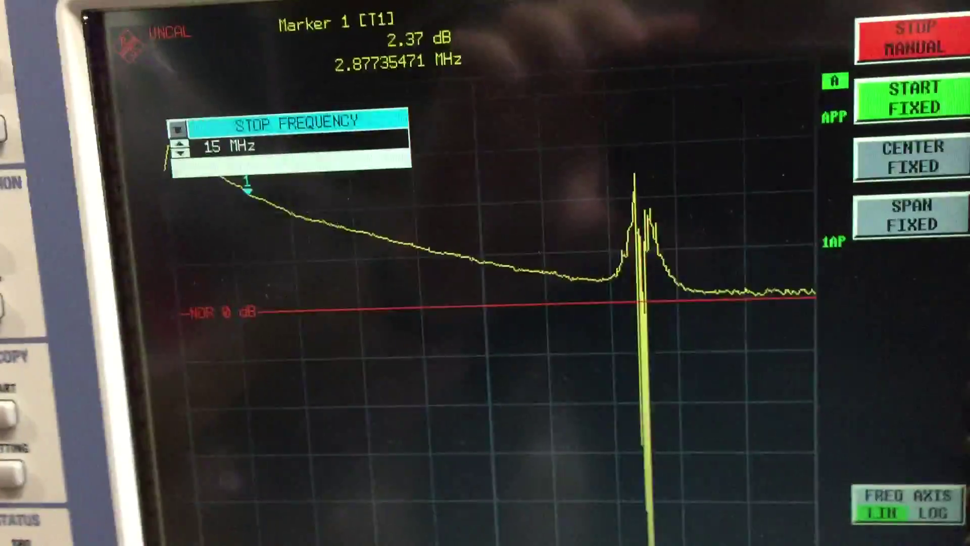
Enter the 1 MHz start frequency and switch the level range to LOG 50 dB
key(Escape)
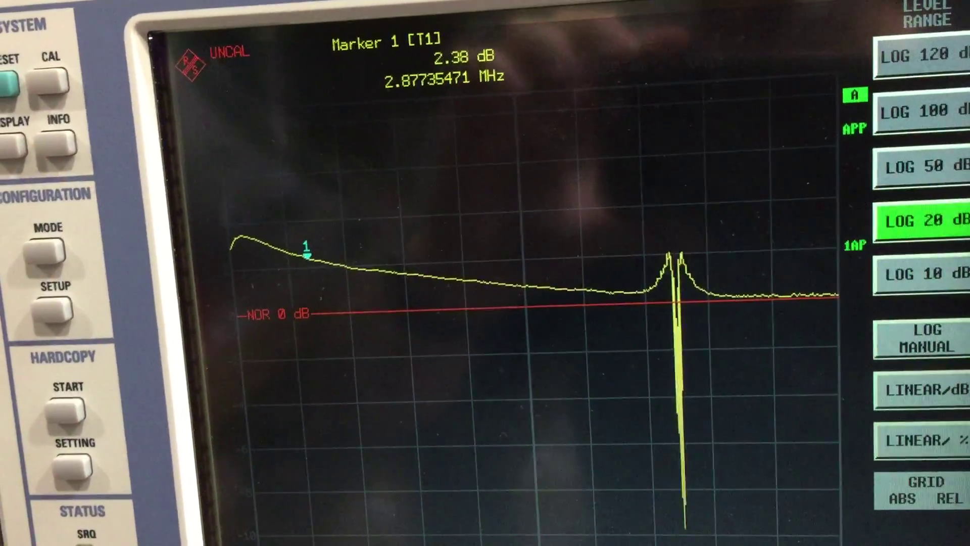
key(F3)
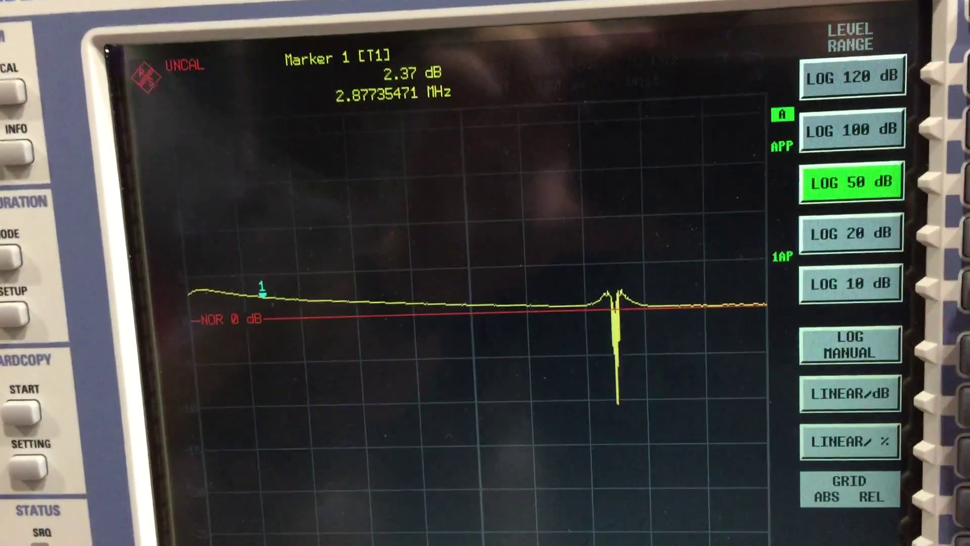